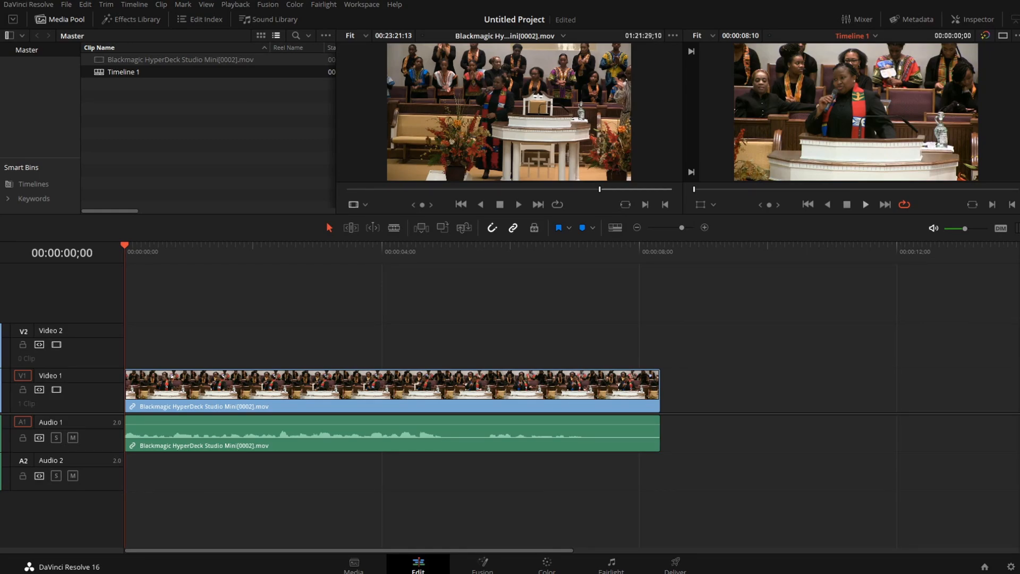
Play through the clip, trim its end so the timeline lasts 00:00:07;15, and save the project
key(space)
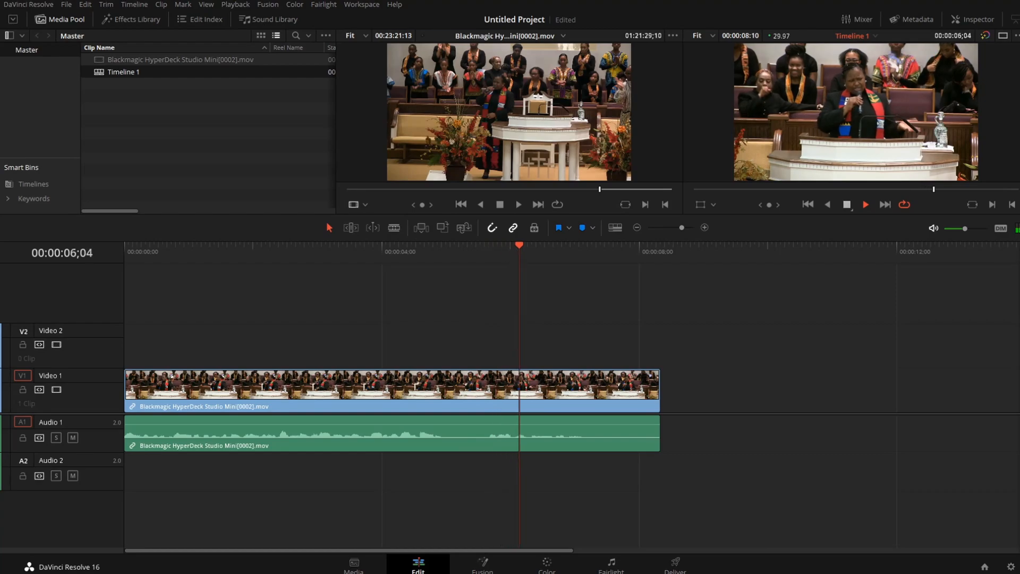
key(space)
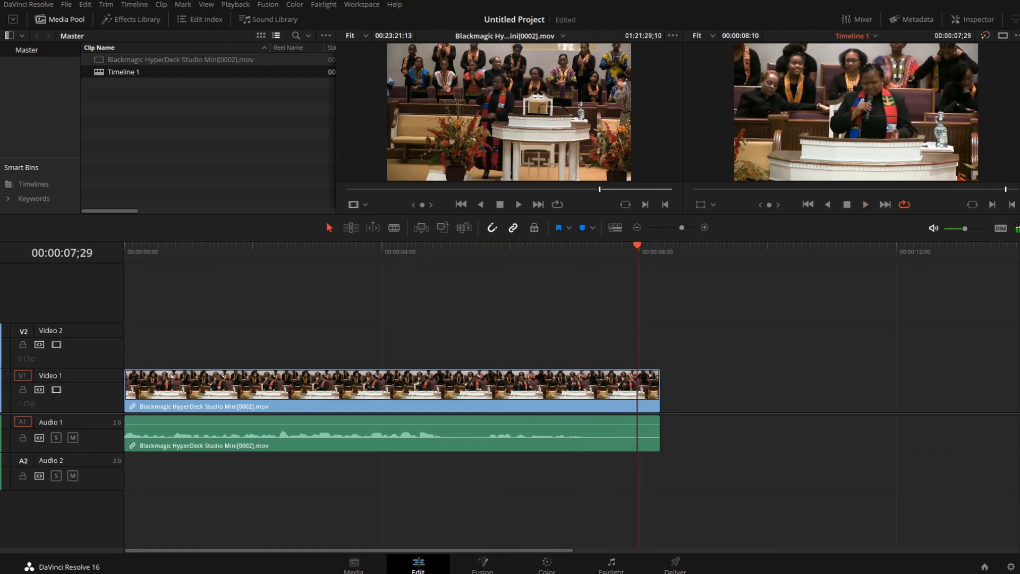
drag(659, 382, 605, 383)
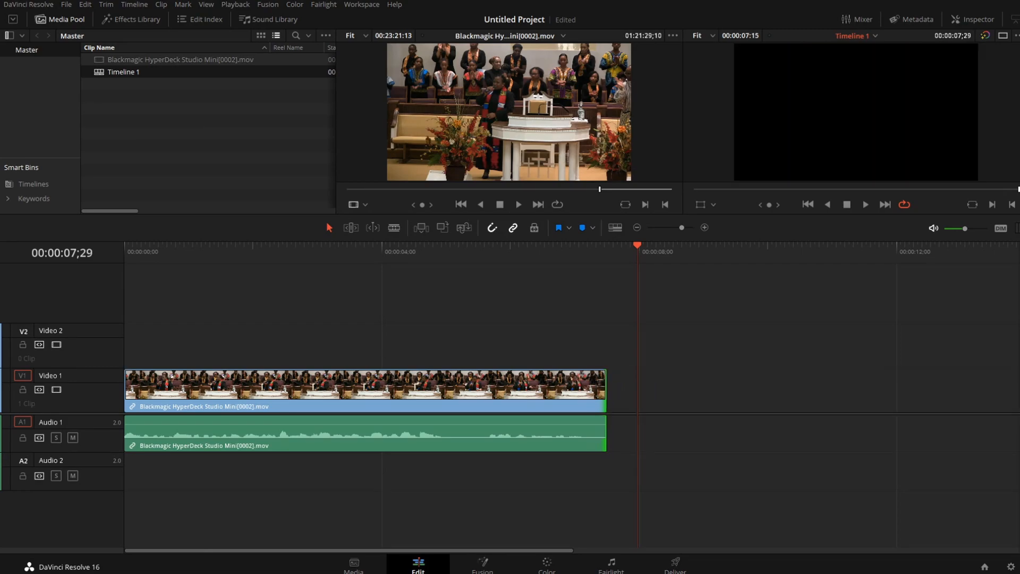
key(ctrl+s)
key(ctrl+shift+a)
Normalize the clip's audio levels to a True Peak target of -2 dBTP, save the project, and play from the timeline's start
right_click(366, 385)
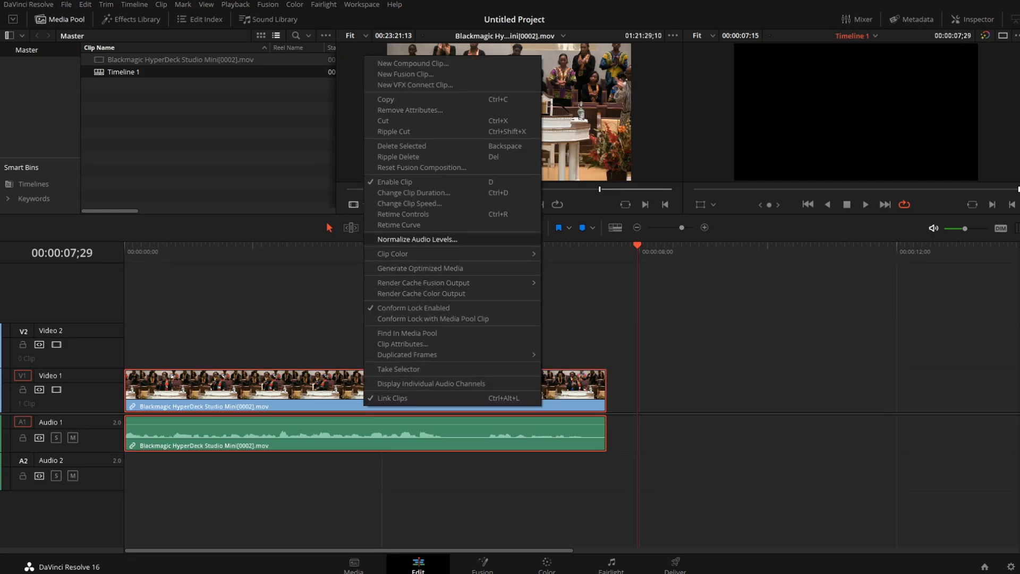
click(417, 239)
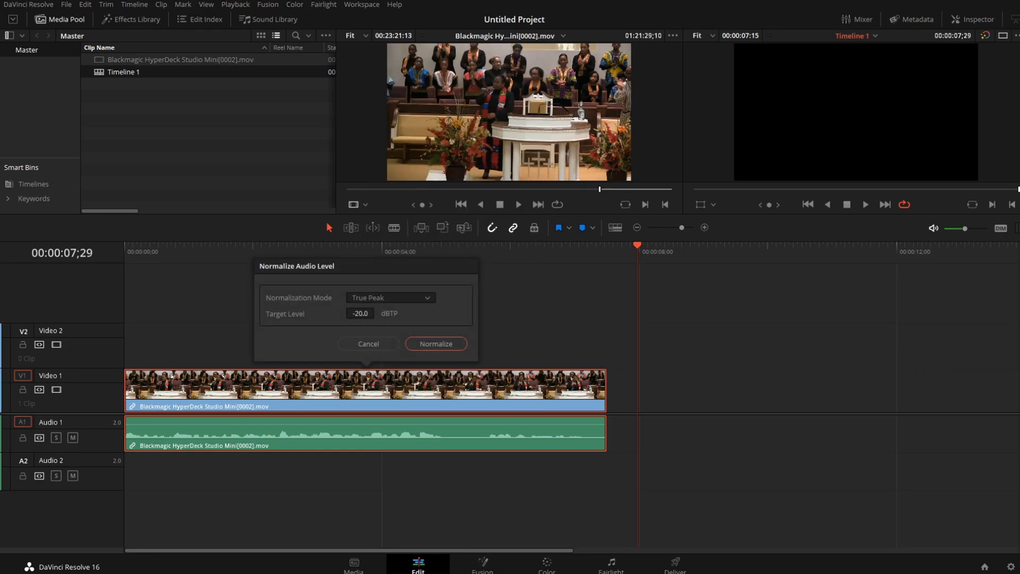
click(360, 313)
key(BackSpace)
key(BackSpace)
key(BackSpace)
key(BackSpace)
key(BackSpace)
text(-2)
key(Return)
key(Return)
key(ctrl+s)
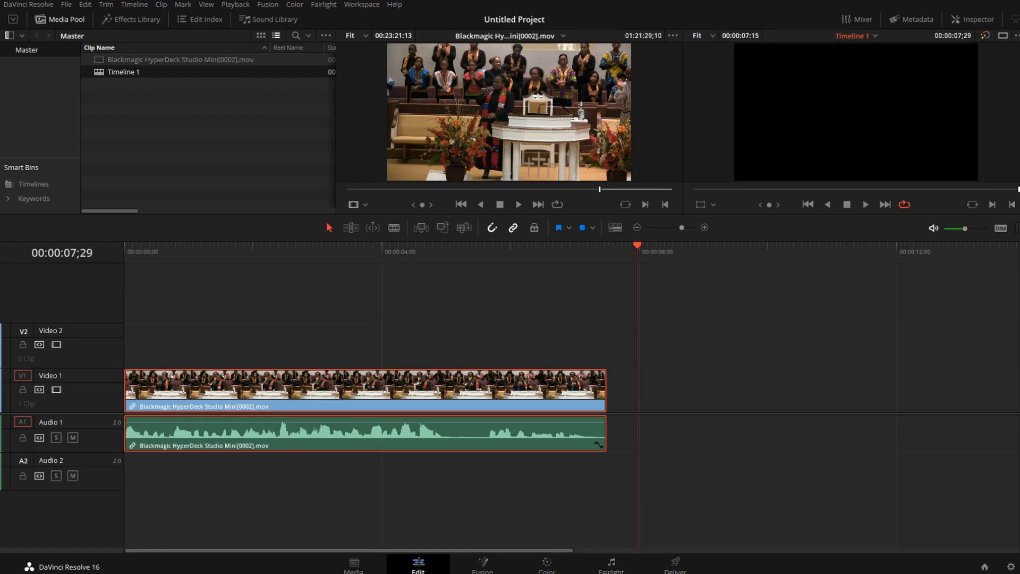
key(Home)
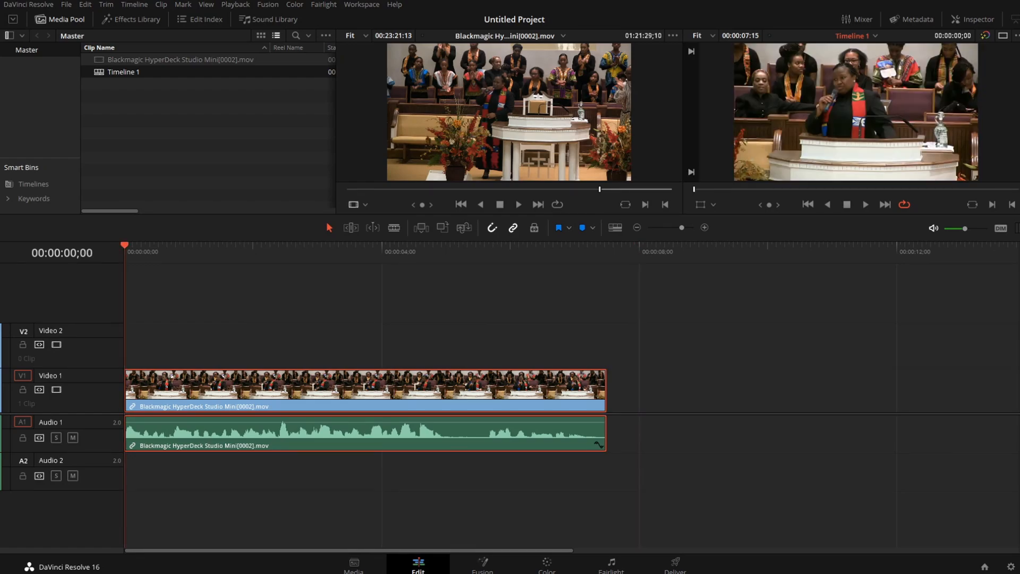
key(space)
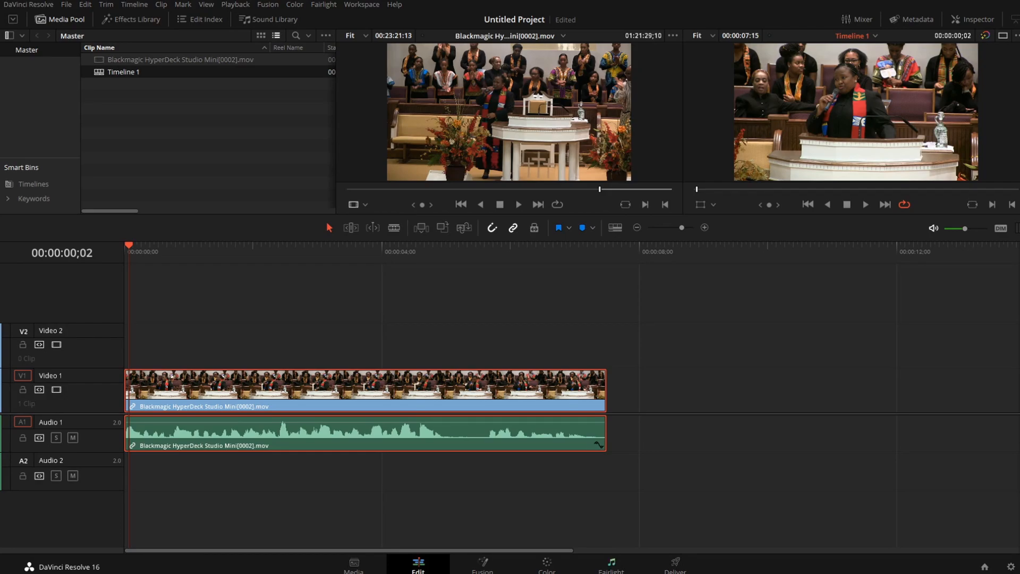
Switch to the Fairlight page and add the FairlightFX De-Esser to the Audio 1 track with its default settings
click(611, 565)
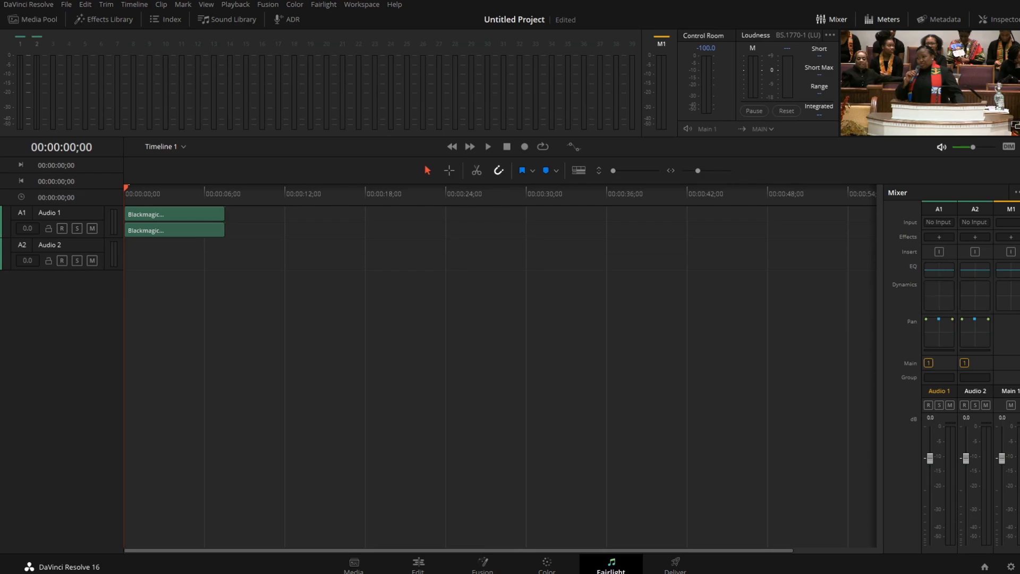
click(943, 237)
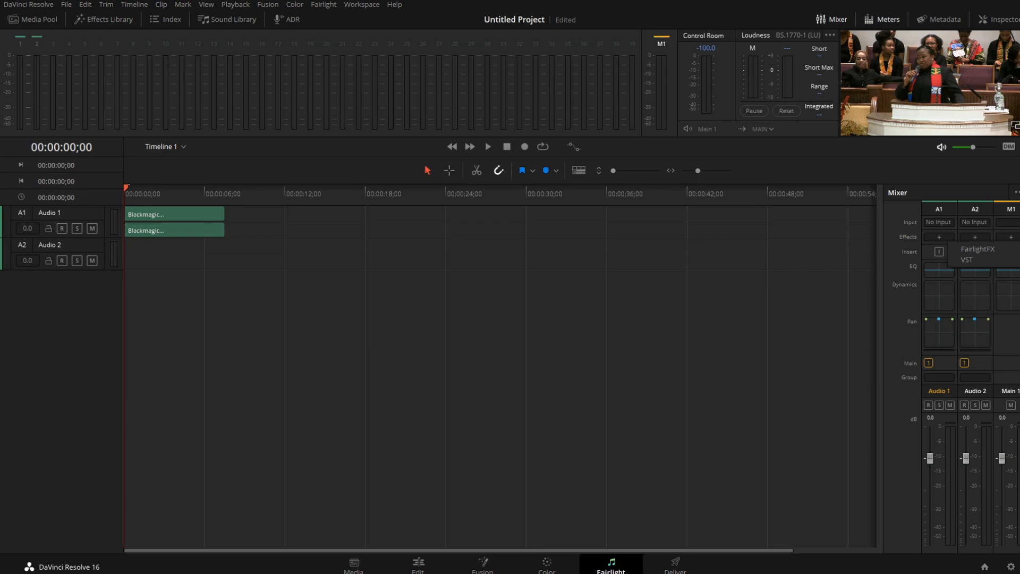
mouse_move(977, 249)
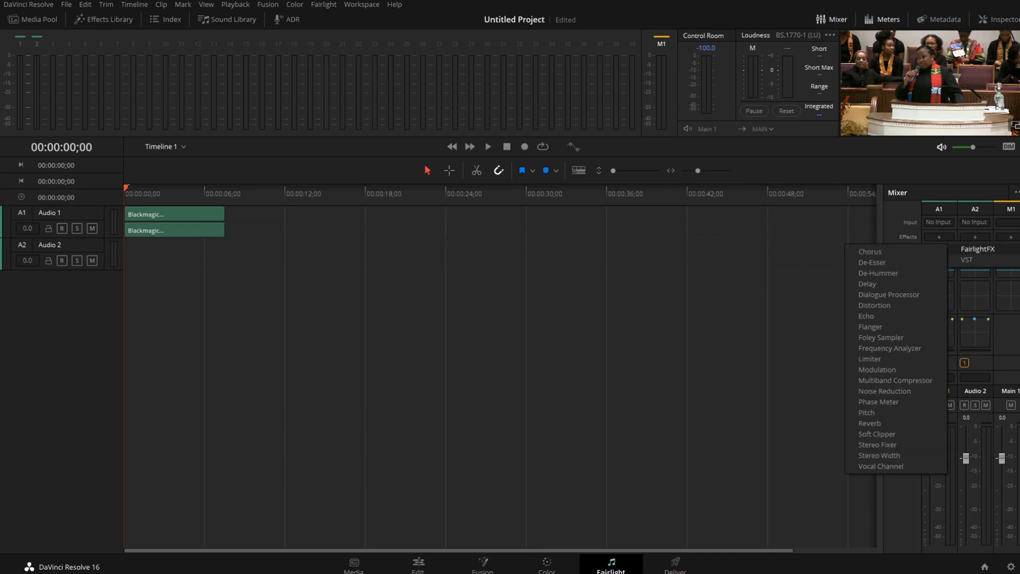
click(872, 262)
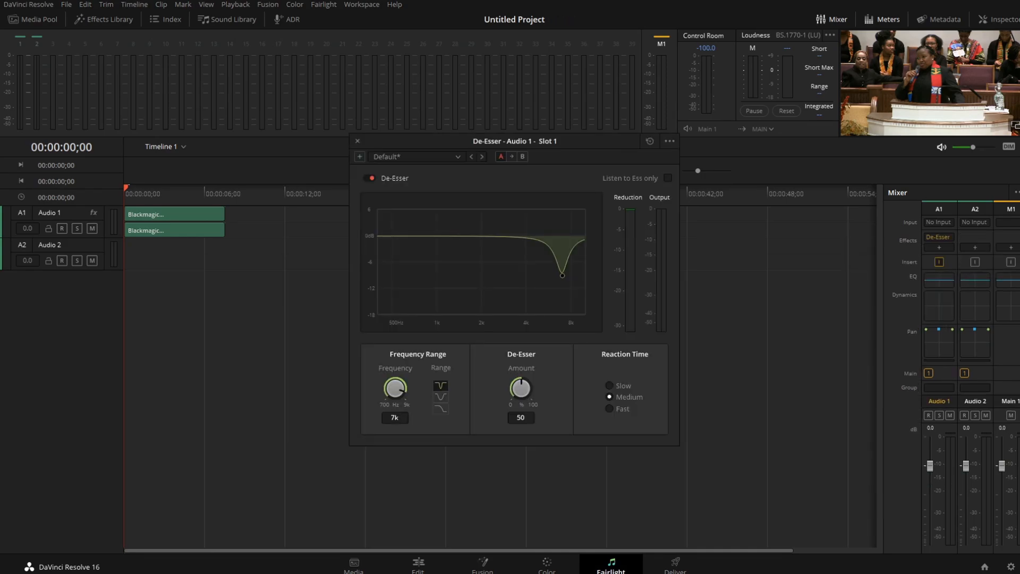
key(Escape)
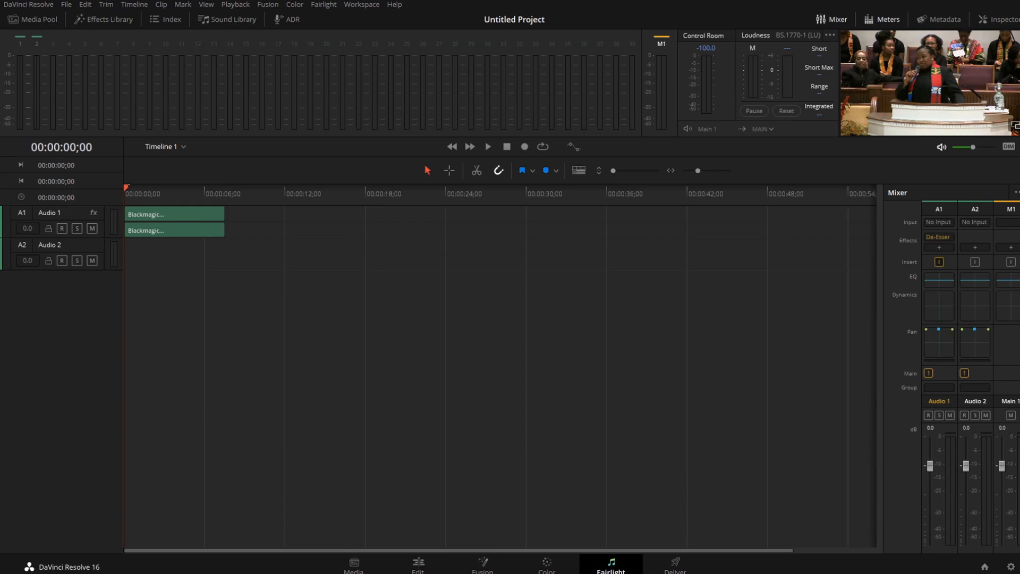
Turn on looped playback and play the timeline repeatedly from the start to listen to the De-Esser on Audio 1
click(542, 147)
click(488, 146)
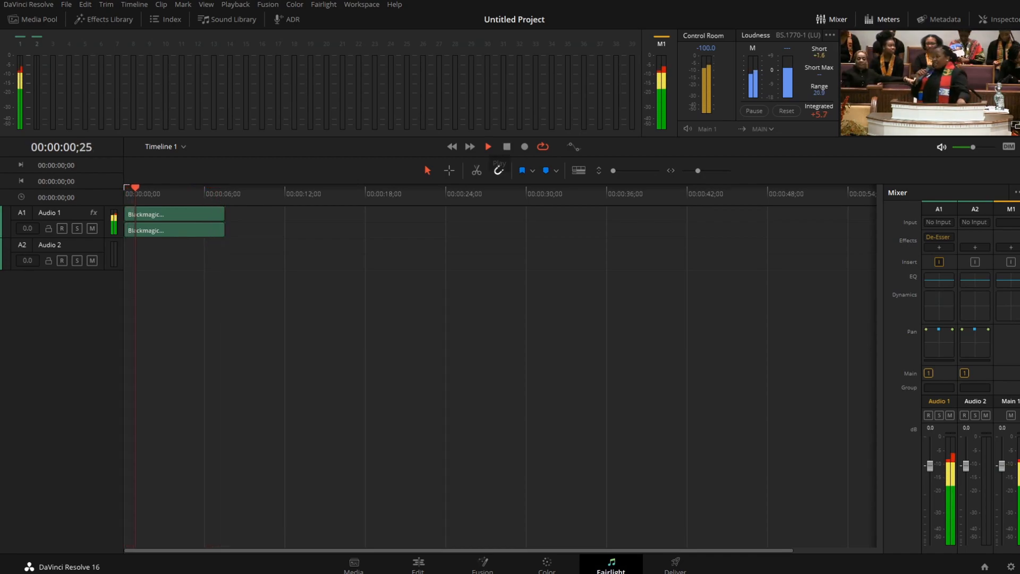
click(507, 147)
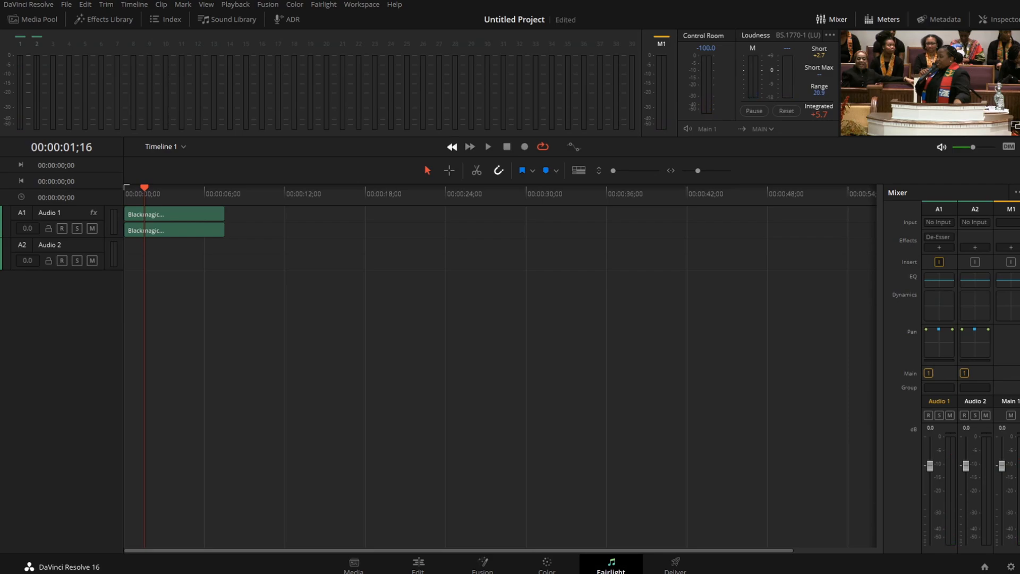
key(Home)
key(space)
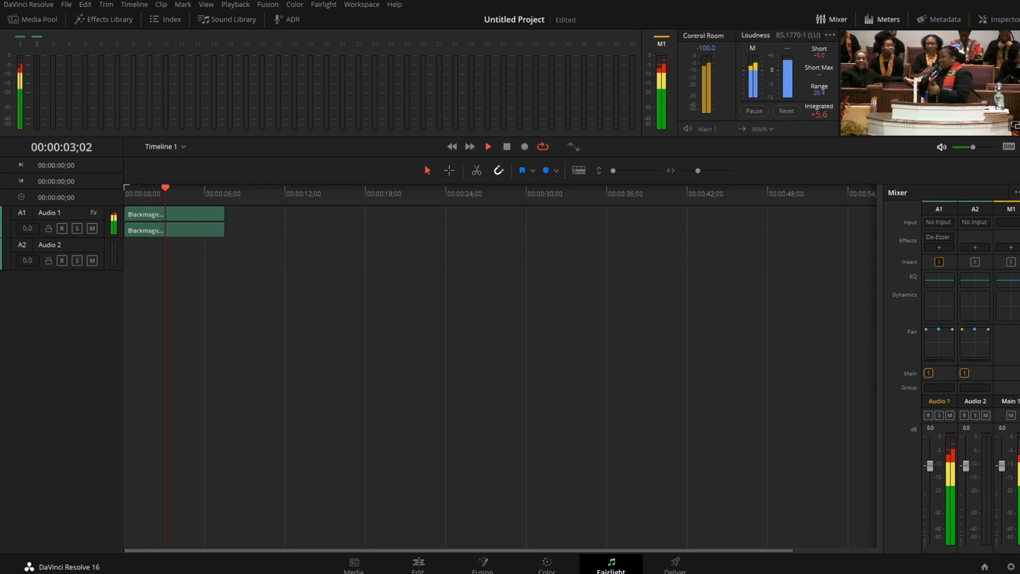
key(space)
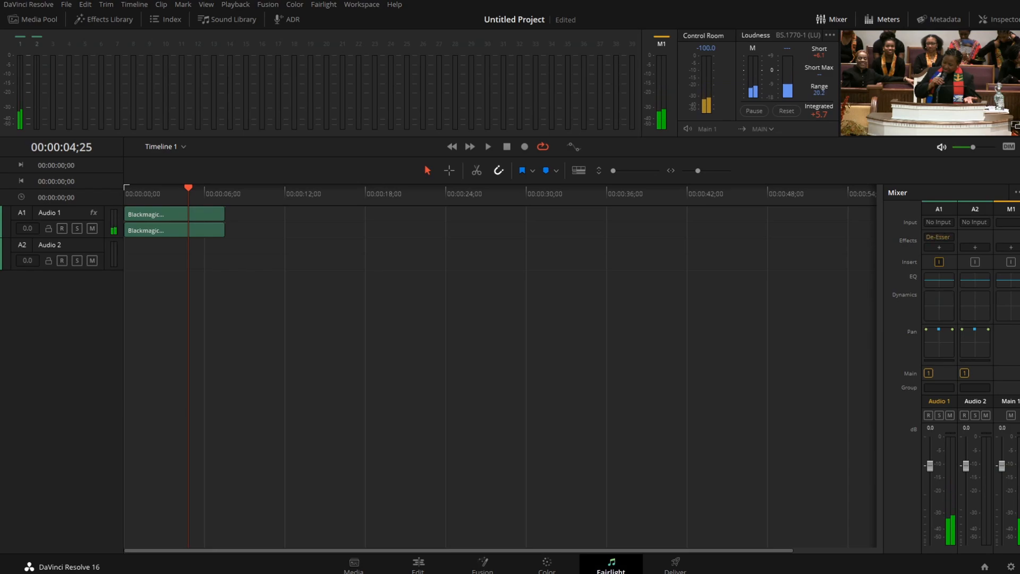
key(Home)
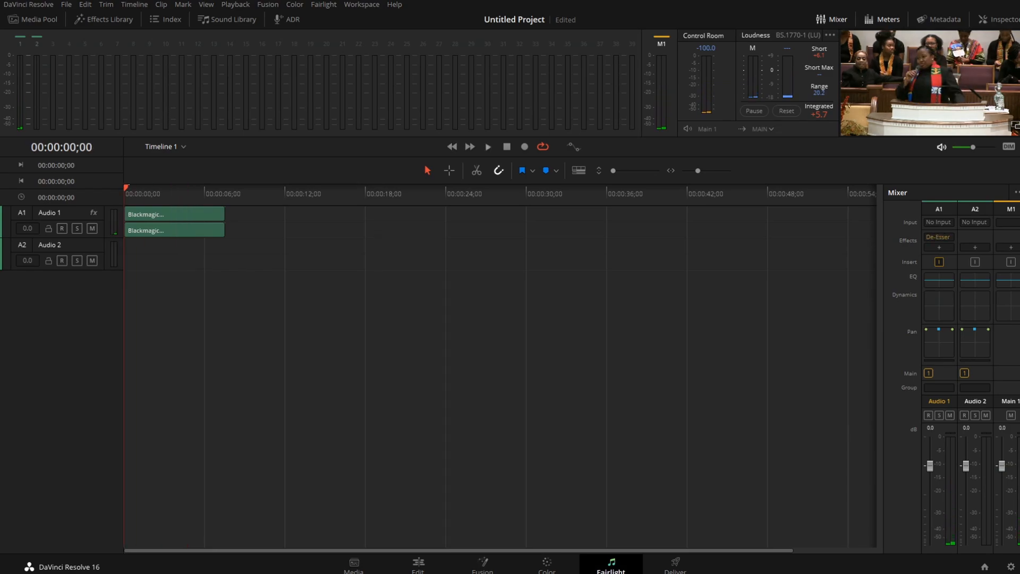
key(space)
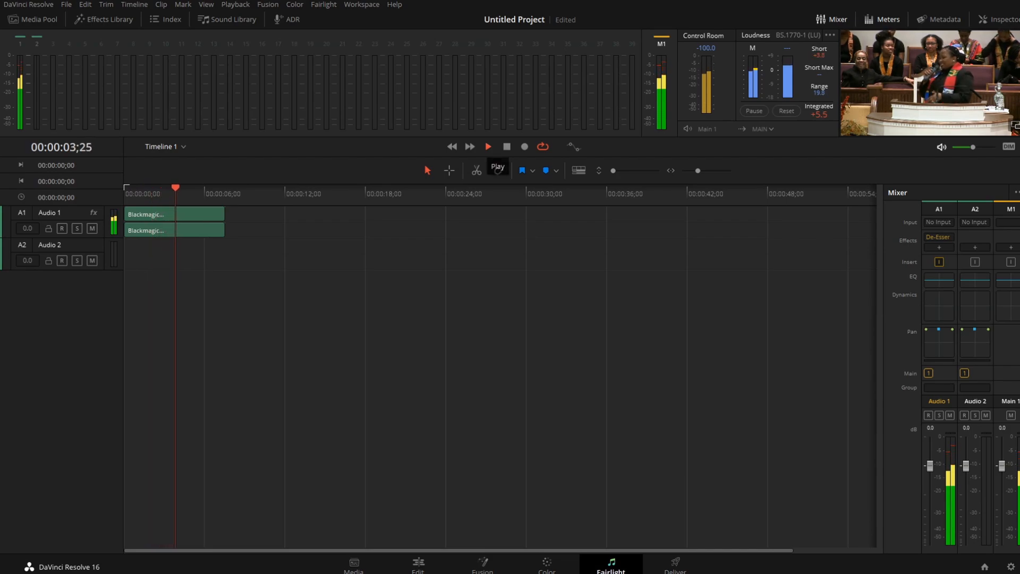
click(506, 147)
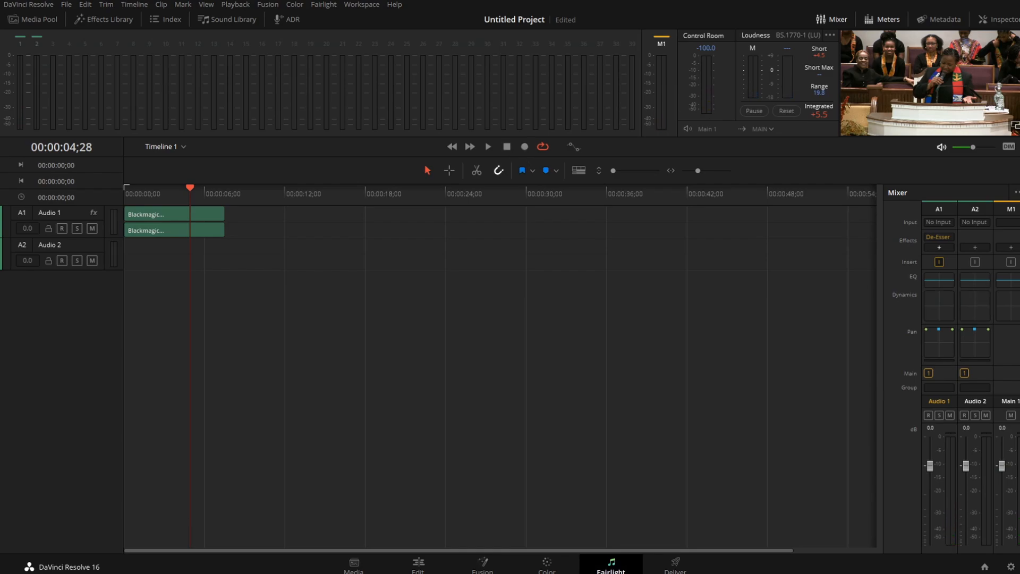
Add the FairlightFX Multiband Compressor to Audio 1 with its default settings and save the project
click(939, 247)
mouse_move(977, 259)
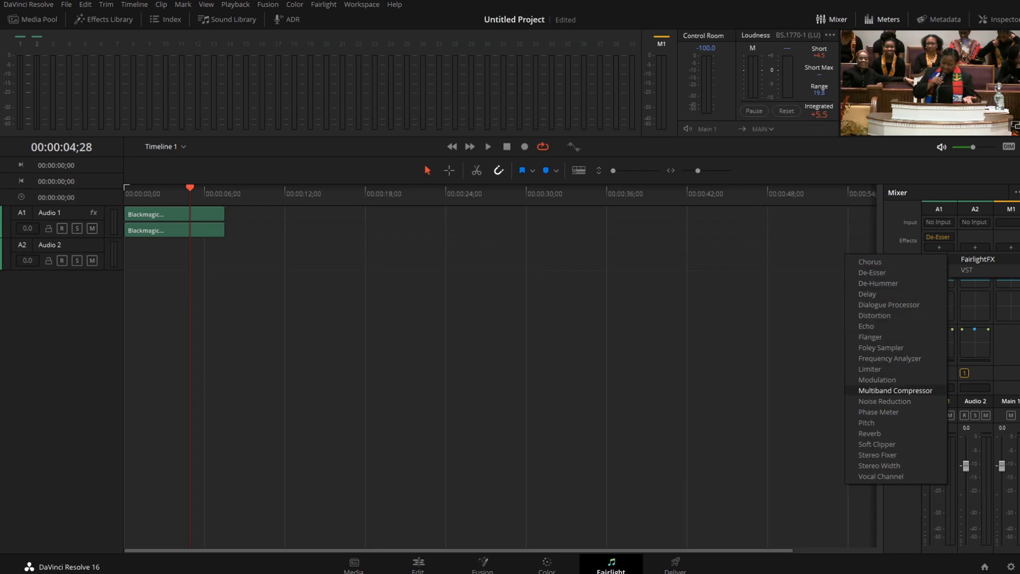
click(895, 390)
key(ctrl+s)
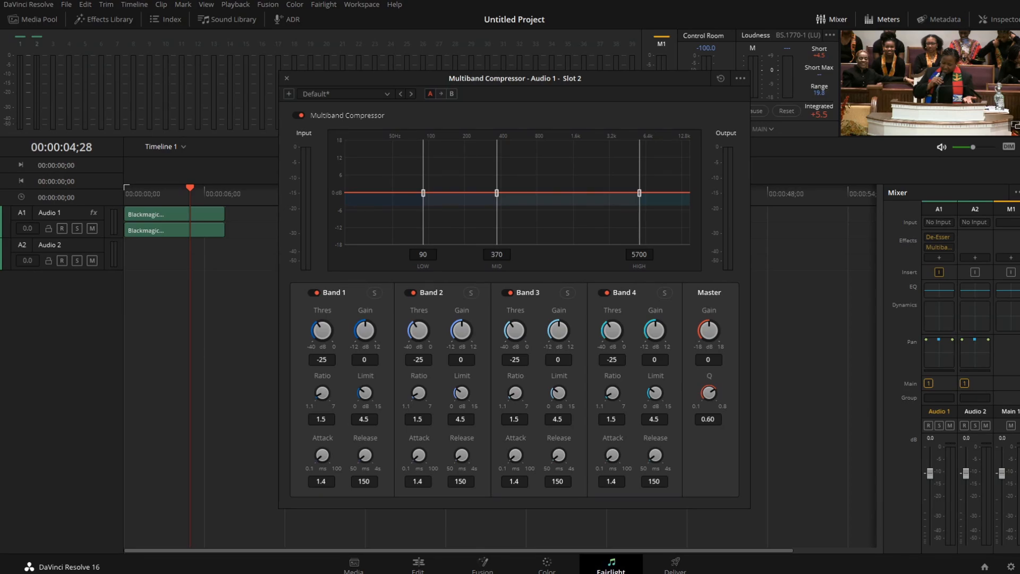
key(Escape)
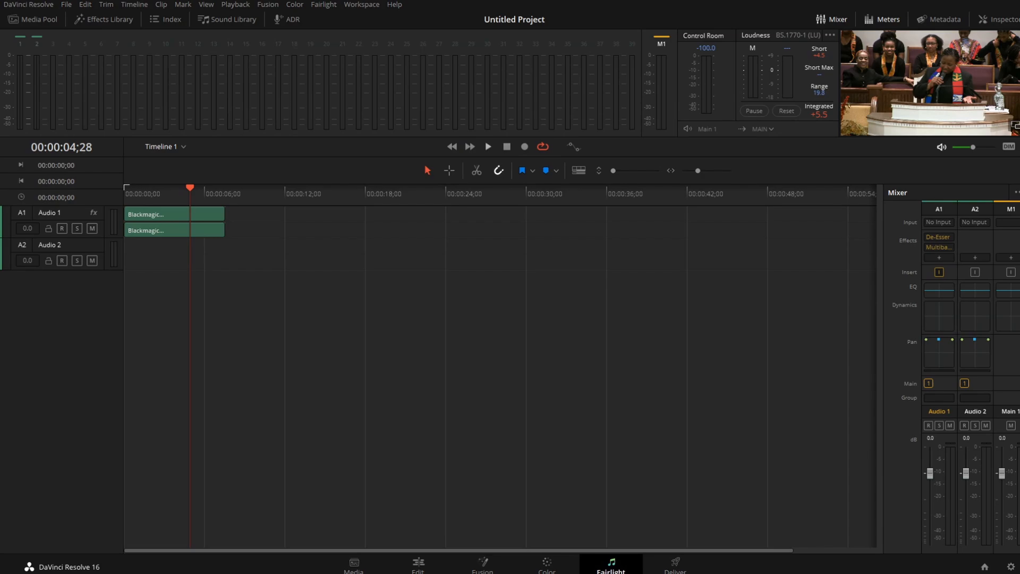
Play the timeline and examine how the Multiband Compressor acts on the Audio 1 signal
click(452, 146)
click(488, 146)
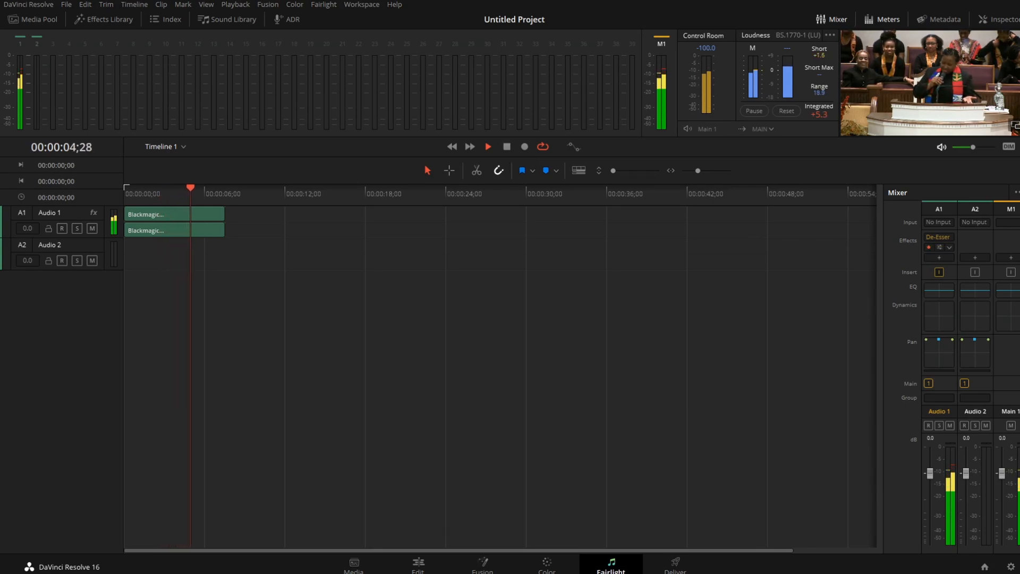
click(940, 247)
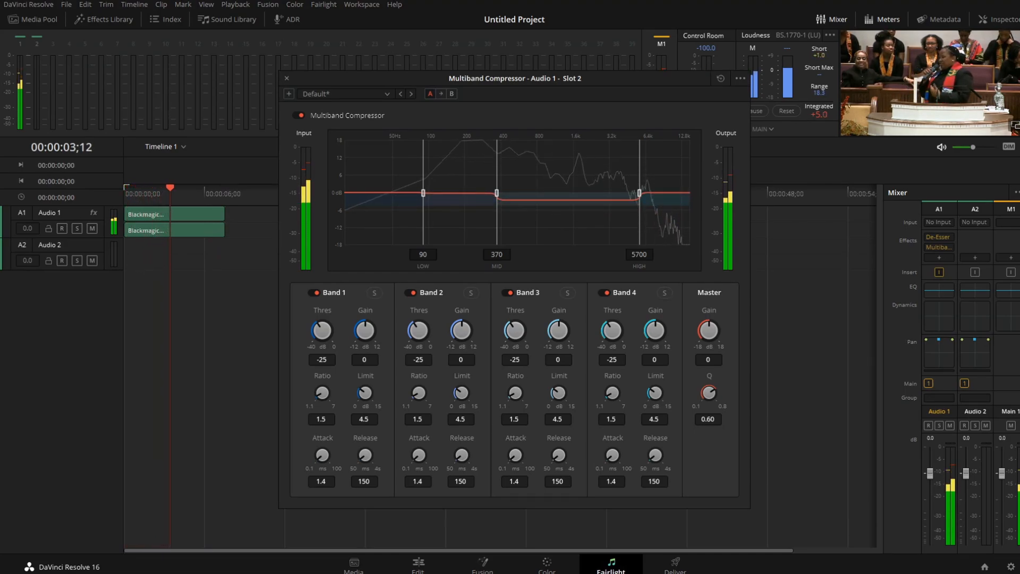
drag(515, 78, 516, 186)
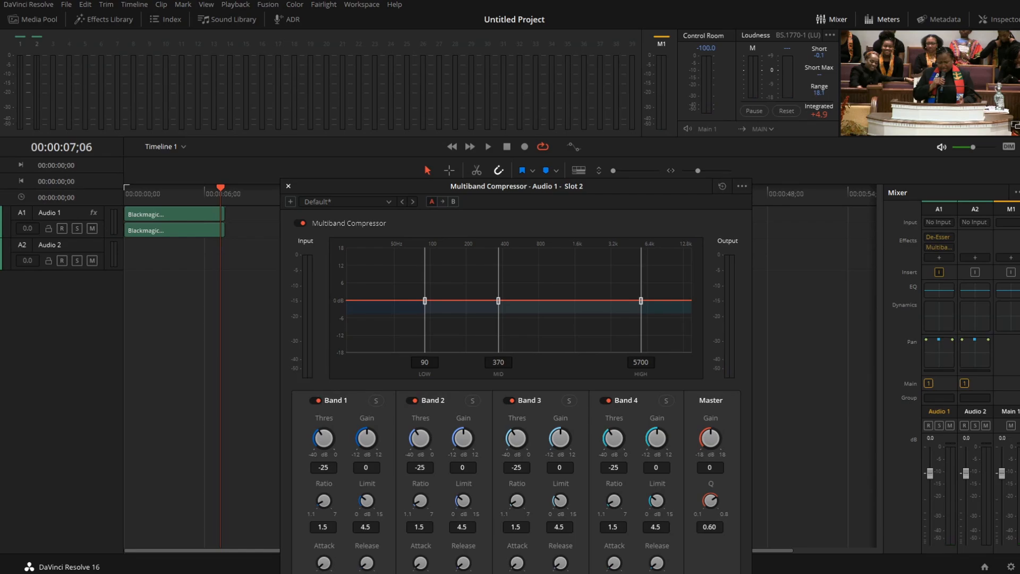
key(Escape)
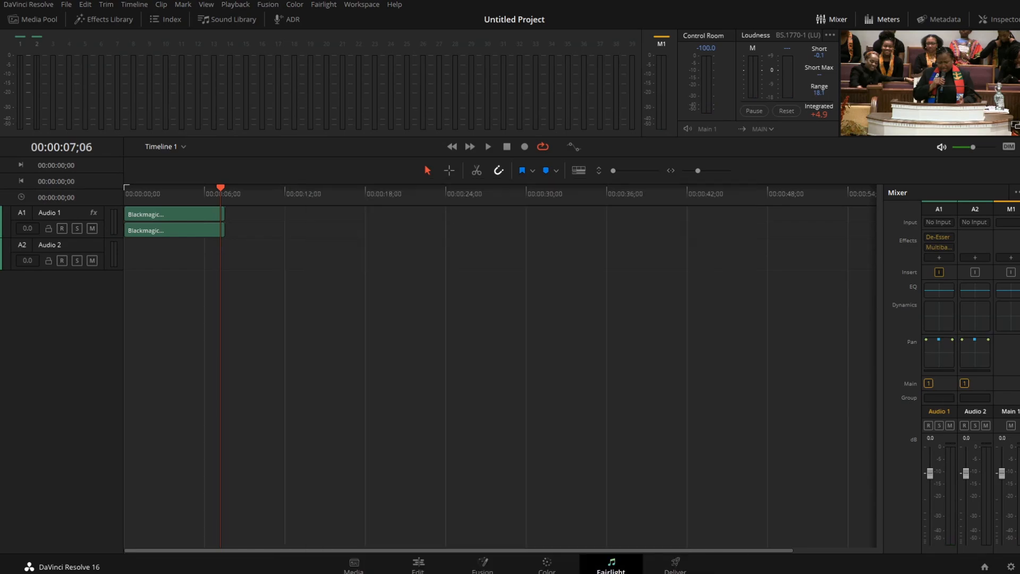
Add the FairlightFX Vocal Channel to Audio 1, enable its High Pass filter at 150 Hz, and save the project
click(938, 257)
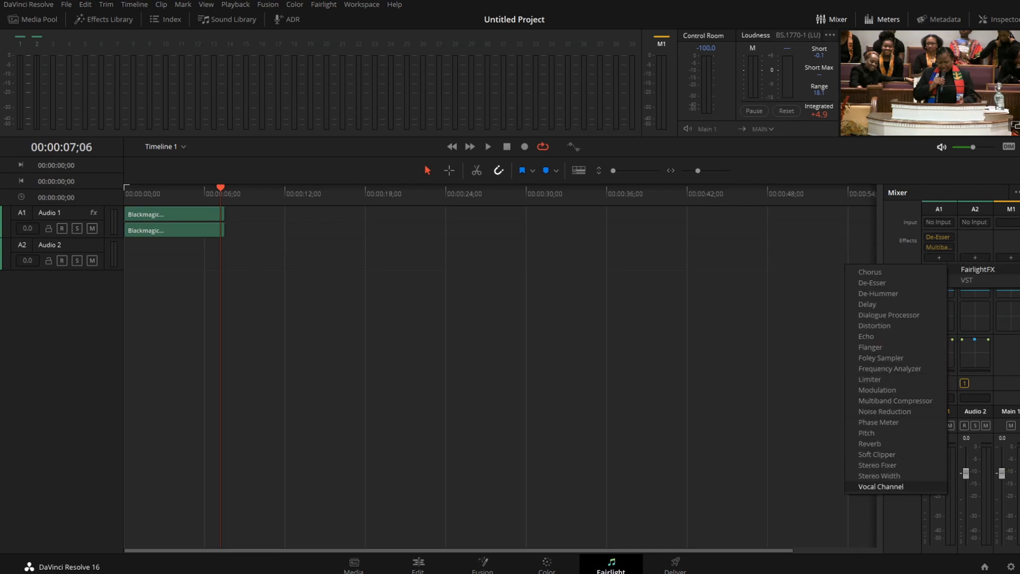
click(880, 486)
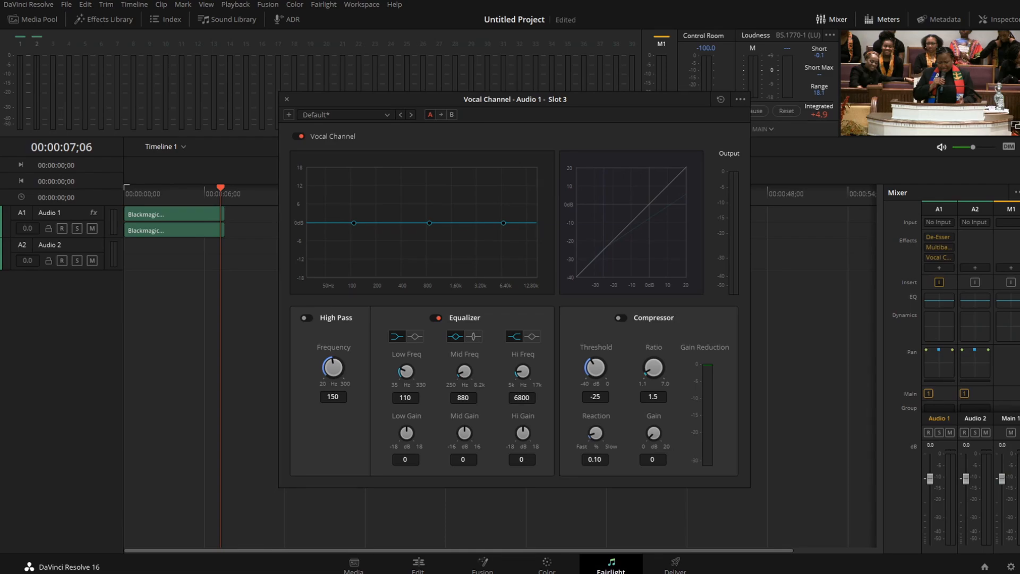
click(307, 318)
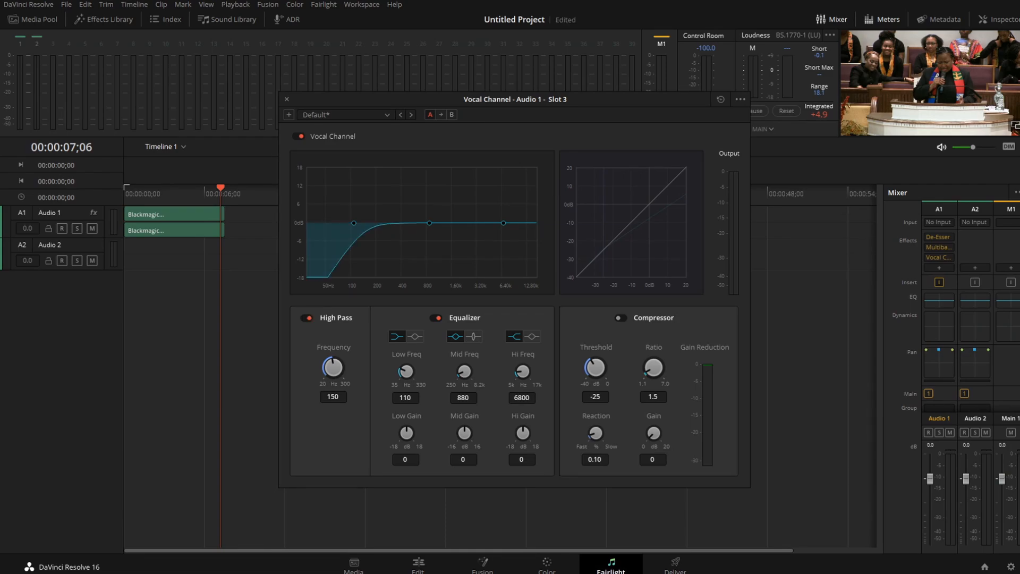
key(ctrl+s)
Play back the timeline with the Vocal Channel settings in view to listen to the High Pass filter
drag(514, 98, 526, 201)
click(452, 147)
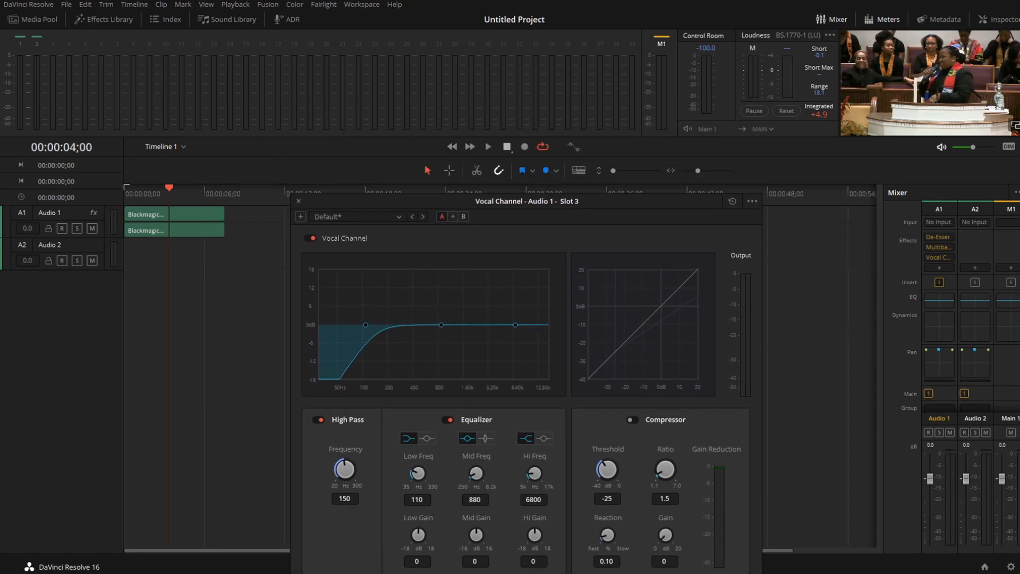
click(488, 146)
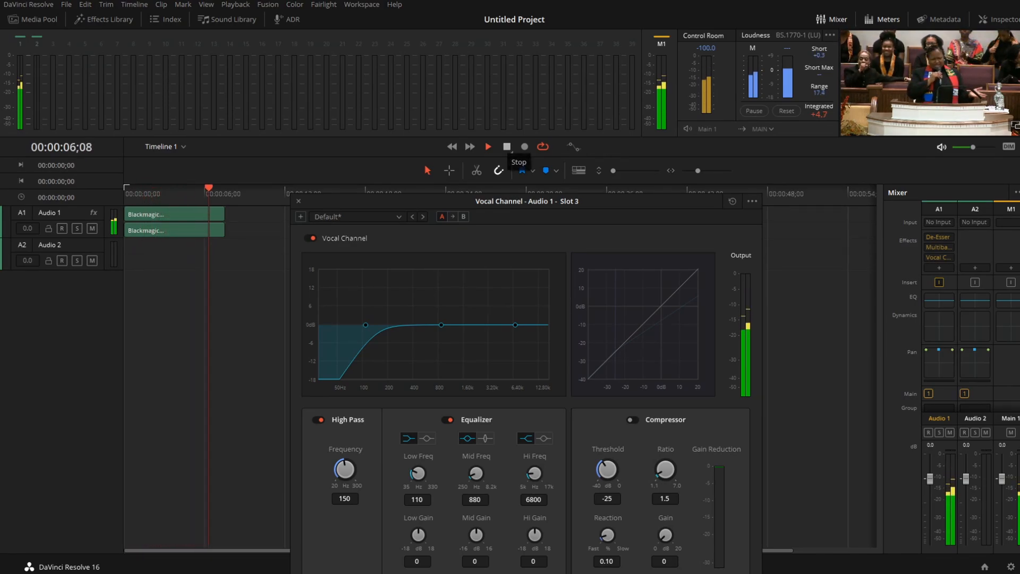
click(507, 147)
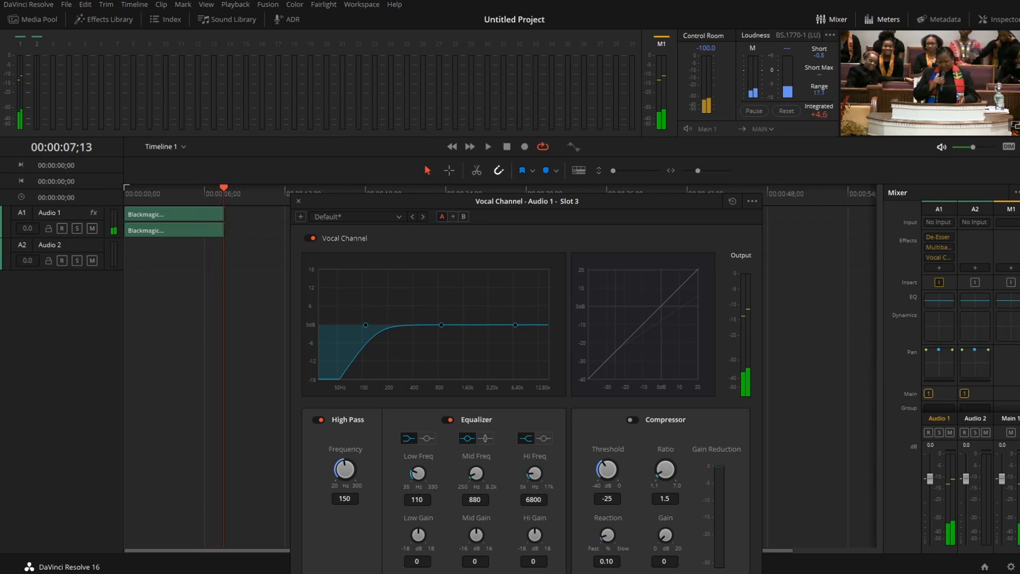
key(Escape)
Add the FairlightFX Noise Reduction effect to the Audio 1 track
click(939, 268)
mouse_move(977, 279)
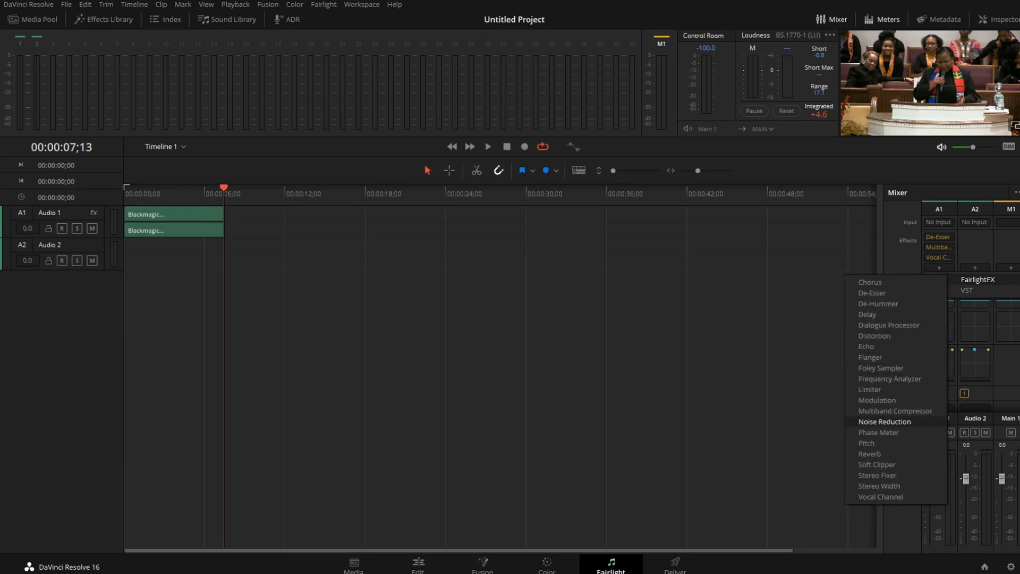
click(885, 421)
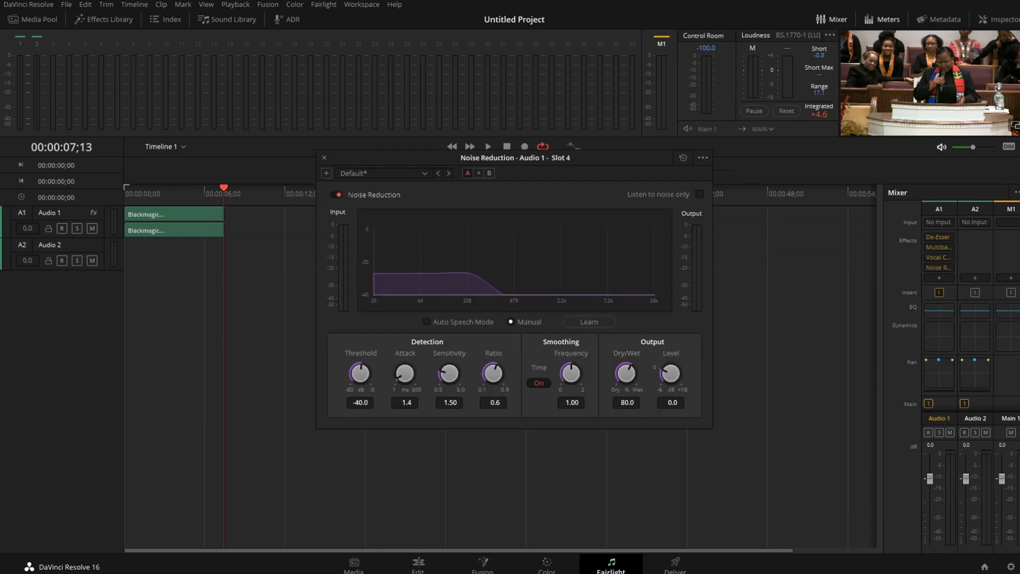
Have Noise Reduction learn its noise profile from the opening half second of the timeline in Manual mode
click(589, 322)
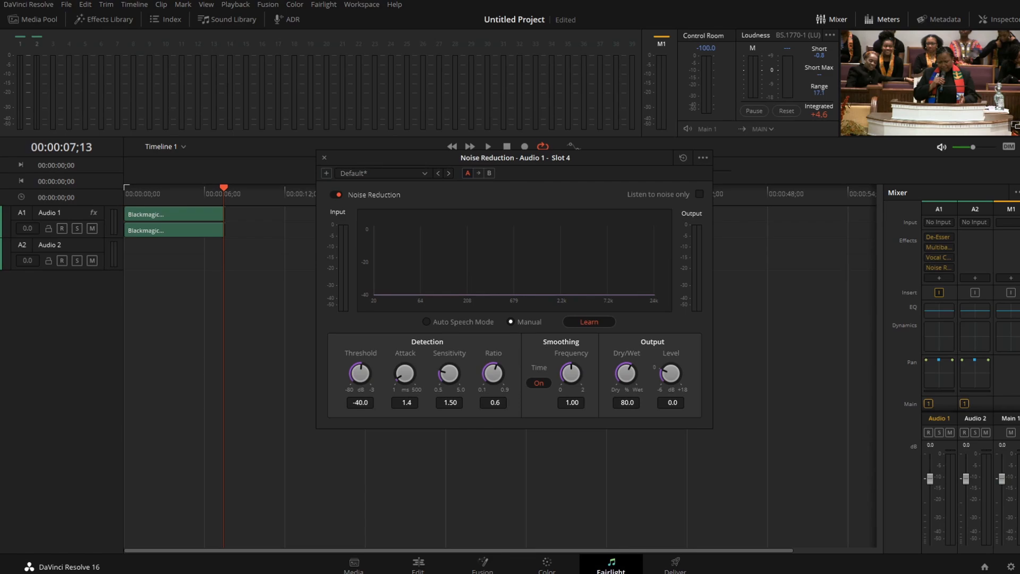
key(Home)
drag(514, 158, 505, 192)
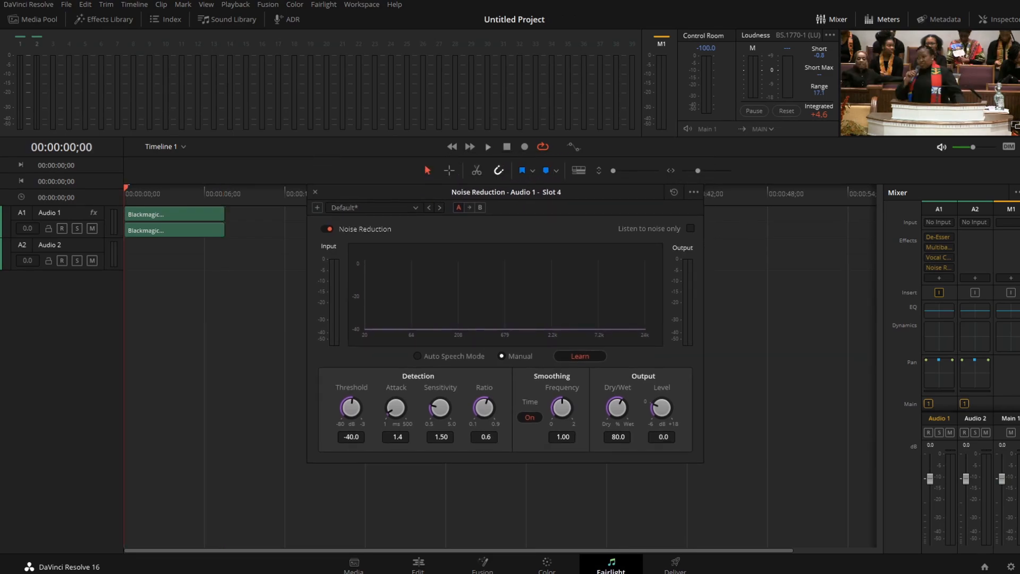
click(488, 147)
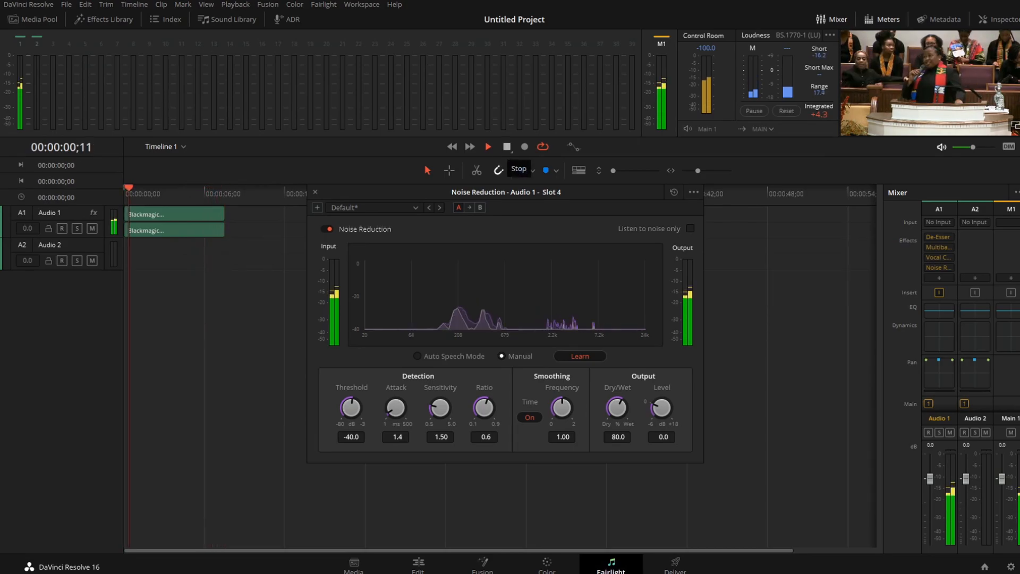
click(507, 147)
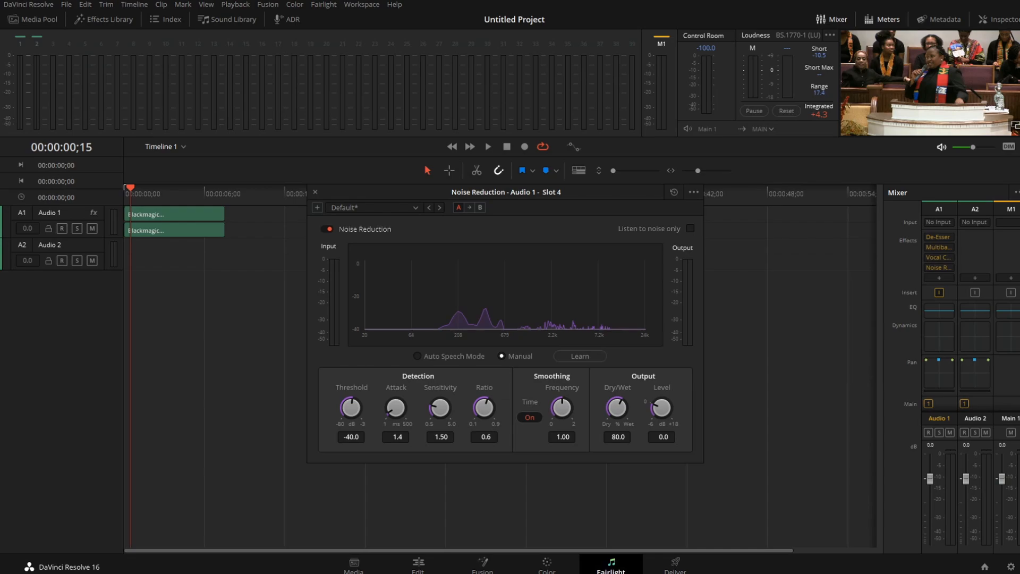
Play the timeline from the start, bypass Noise Reduction on Audio 1 to compare the sound, and close its settings
key(Home)
key(space)
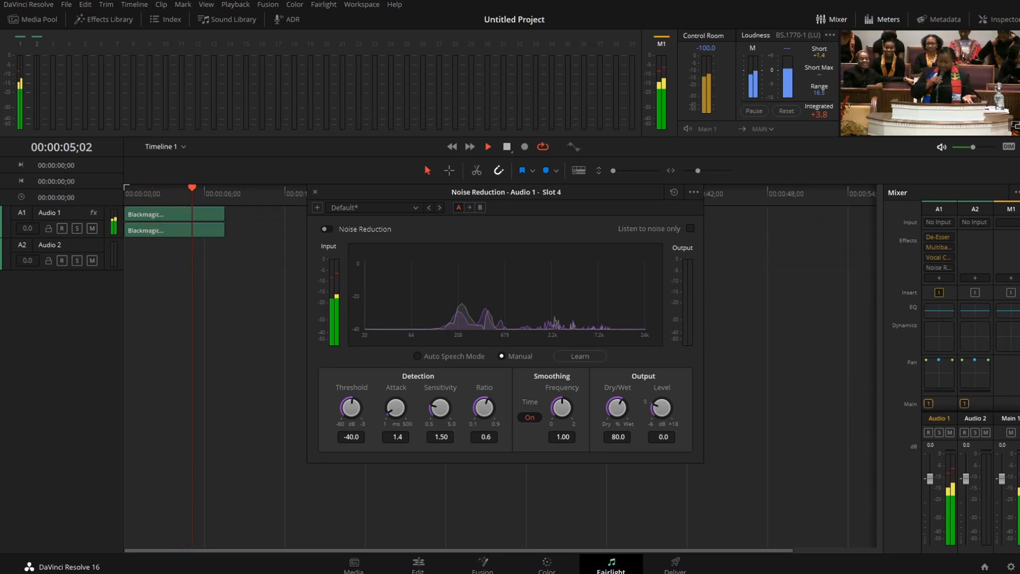
key(space)
key(Escape)
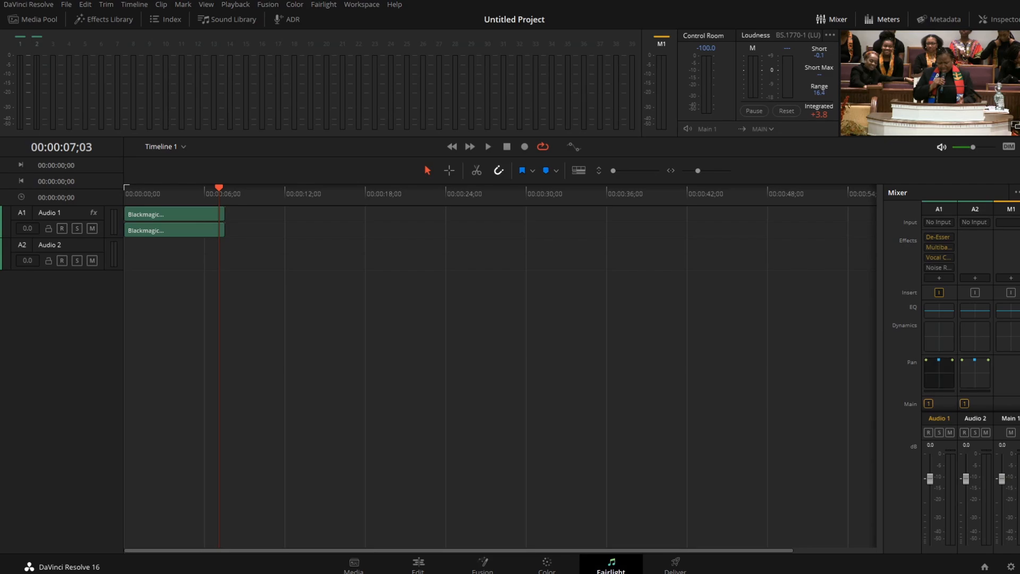
Switch off Pan on Audio 1 and play the timeline from the start to listen to the processed audio
double_click(939, 374)
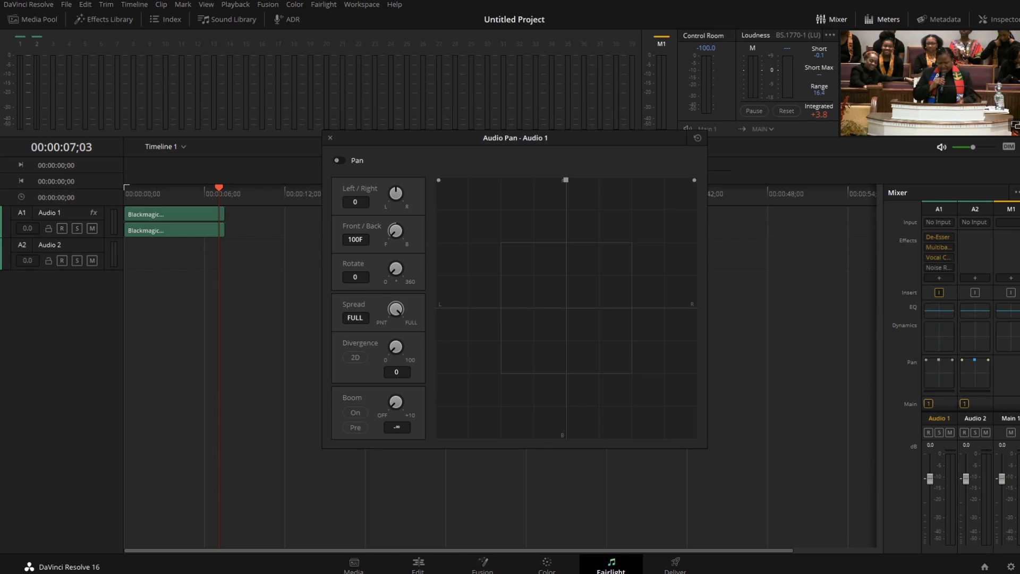
key(Escape)
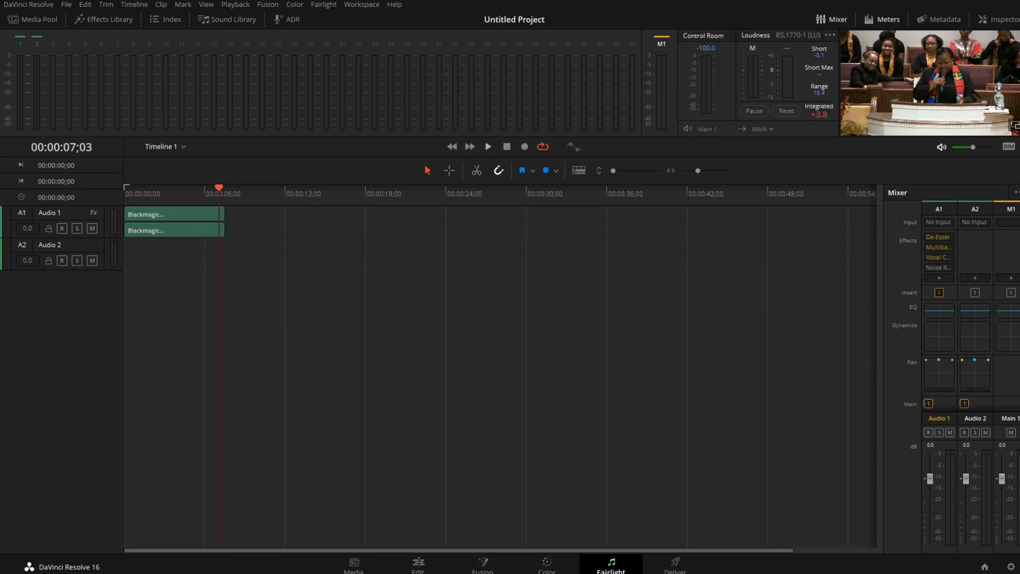
click(452, 147)
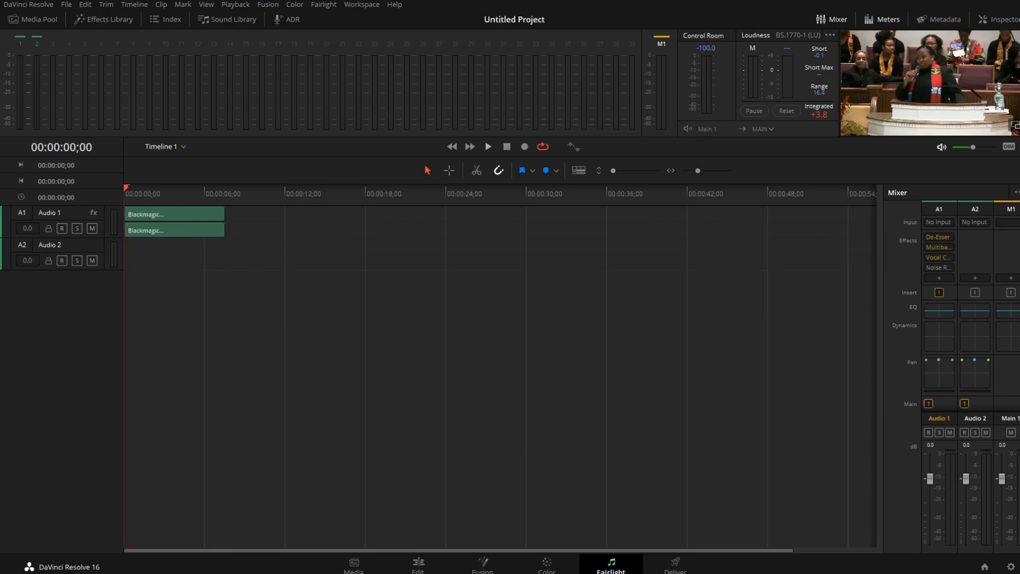
key(space)
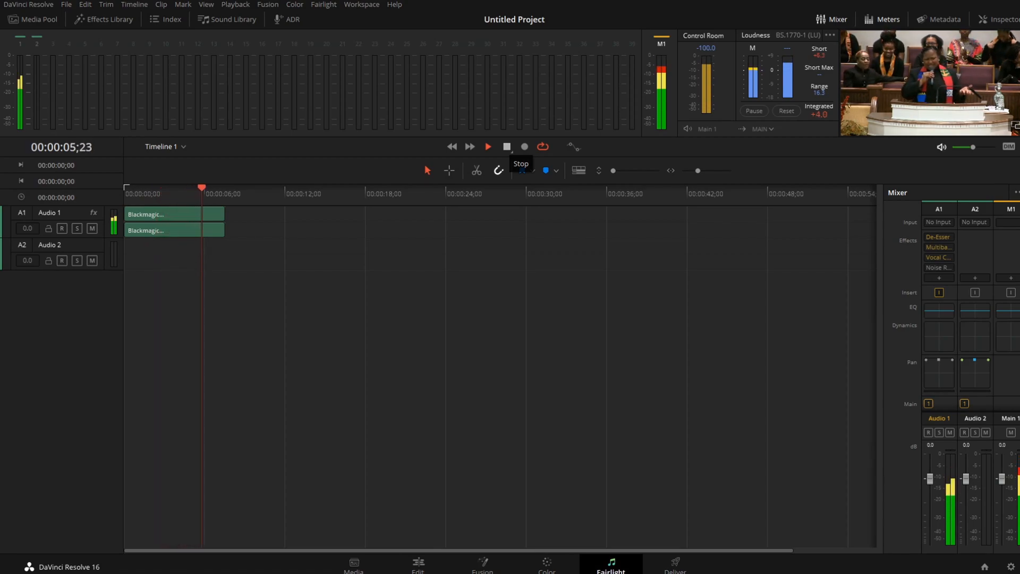
click(507, 147)
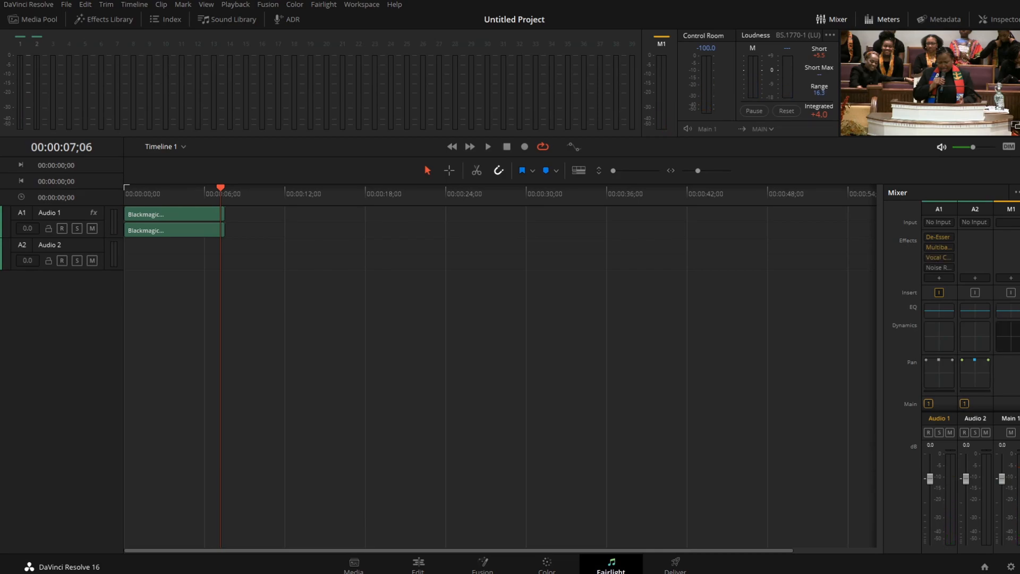
Add the FairlightFX Limiter to the Main 1 bus and play the timeline from the start to check its input and output levels
click(1010, 277)
mouse_move(978, 289)
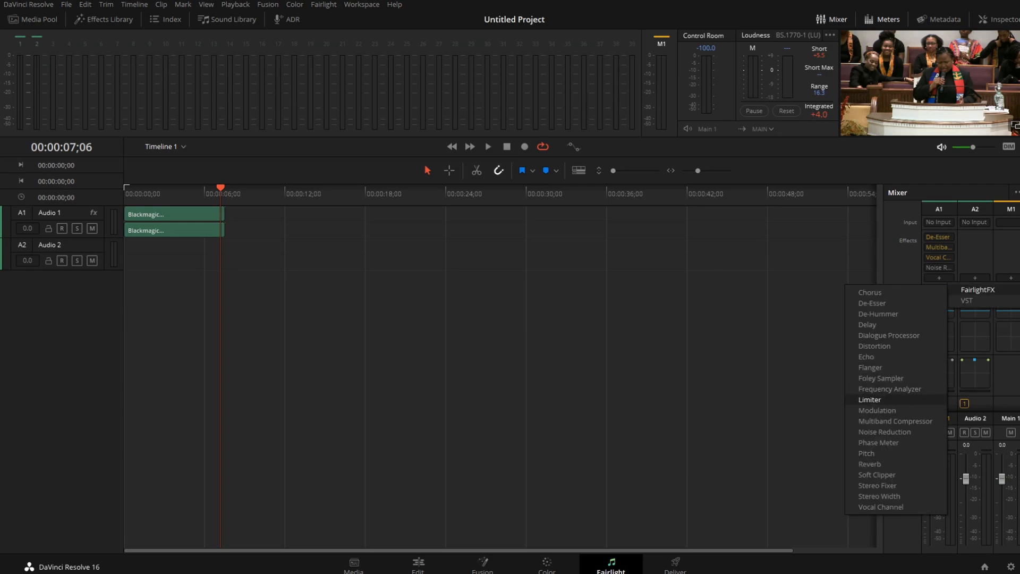
click(869, 400)
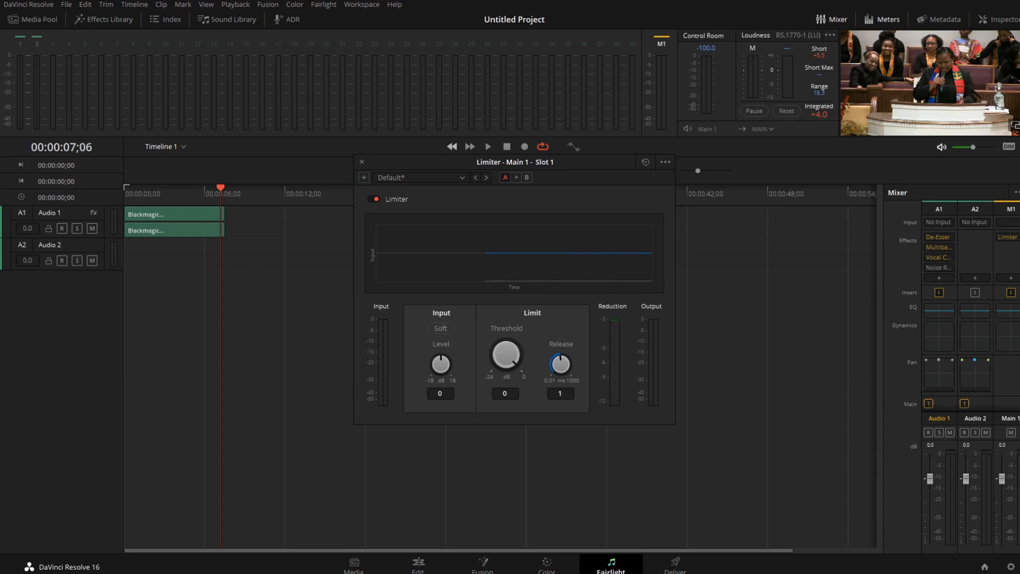
key(Home)
key(space)
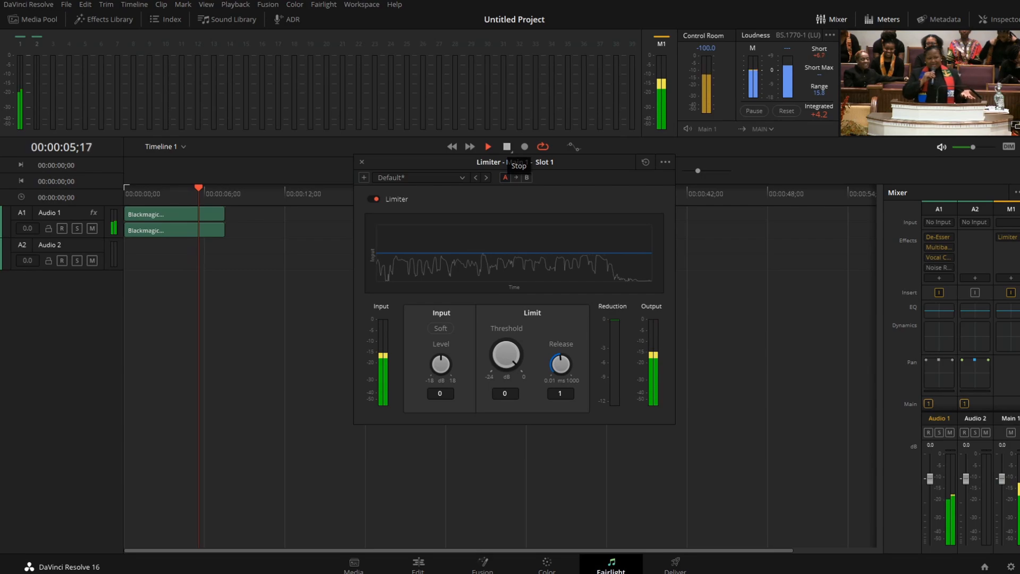
click(506, 147)
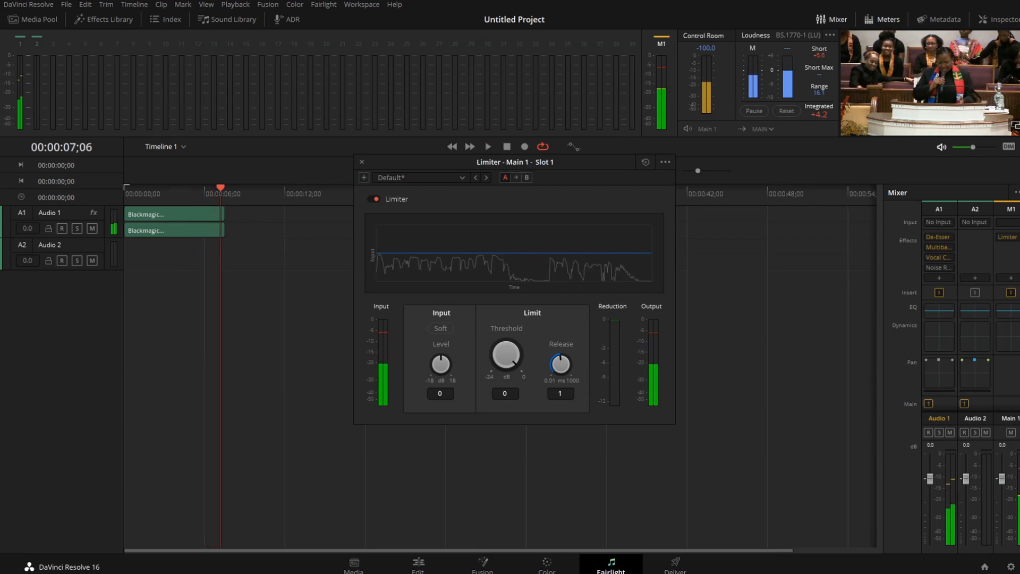
Set the Main 1 Limiter's threshold to -4.1 dB and play the timeline to hear the limiting
drag(506, 355, 505, 390)
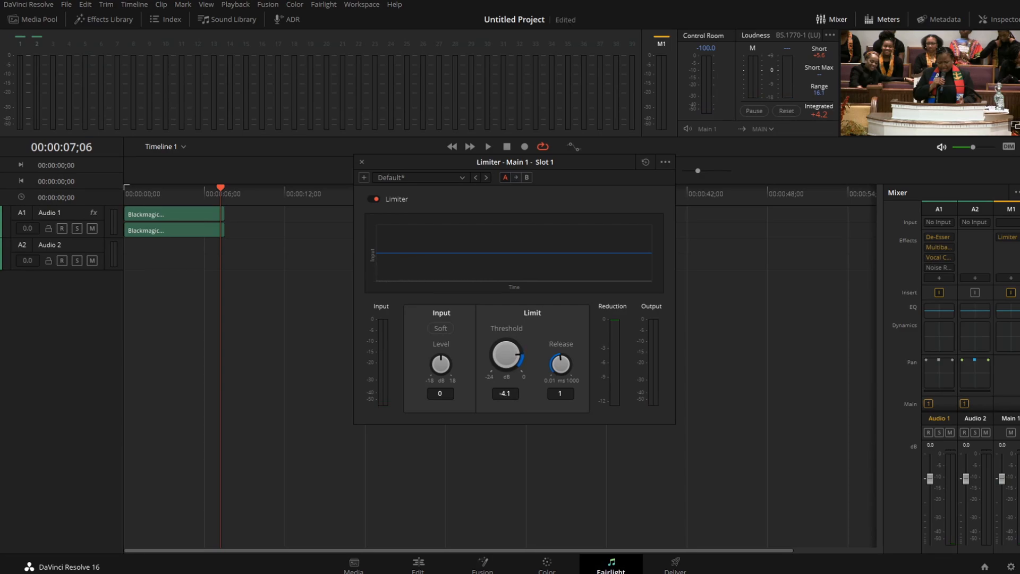
key(space)
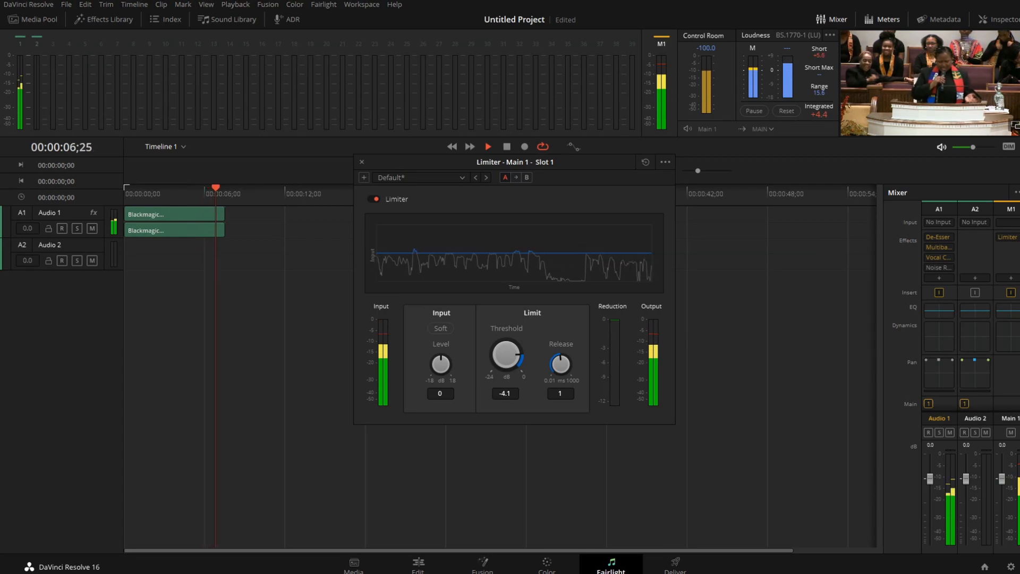
key(space)
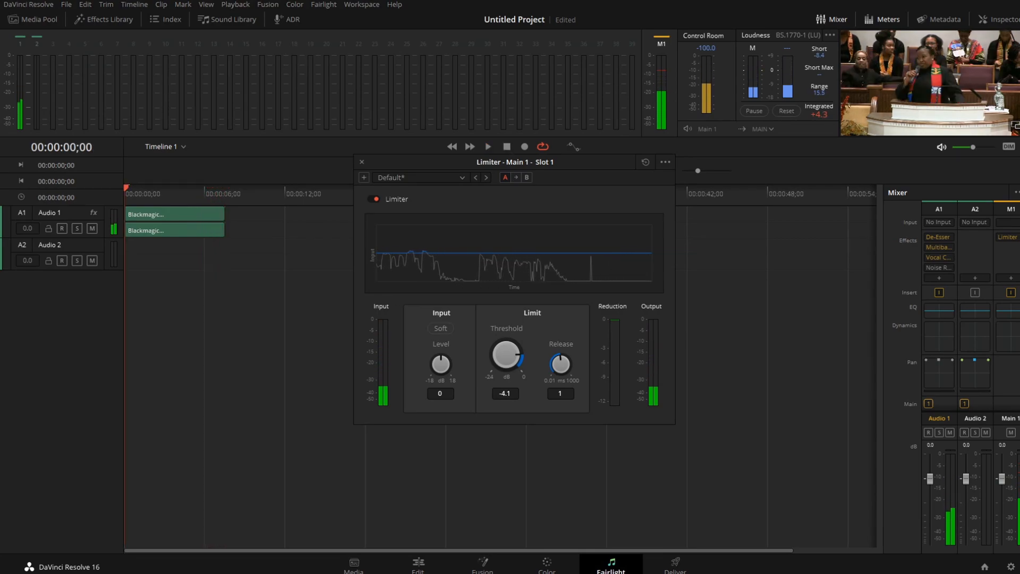